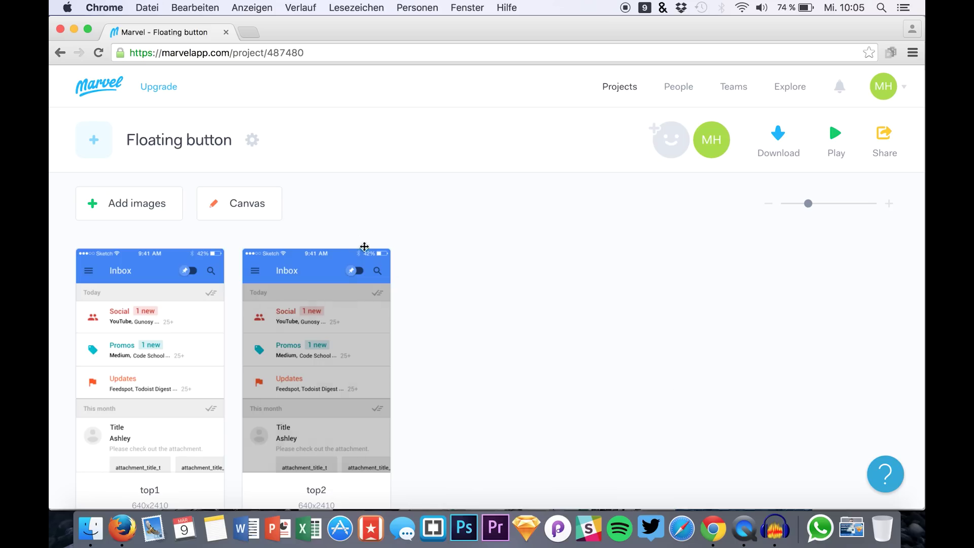
scroll(436, 385, "down", 3)
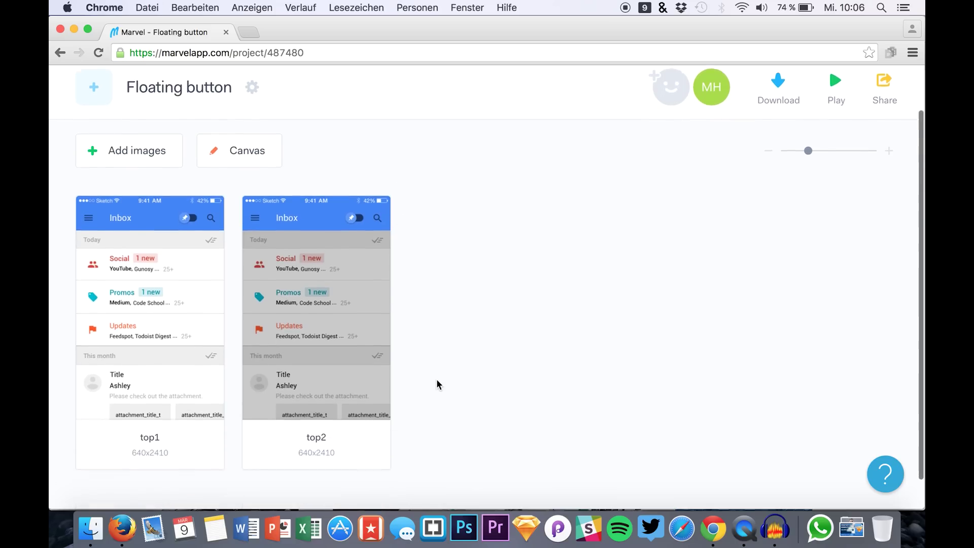
scroll(430, 312, "up", 2)
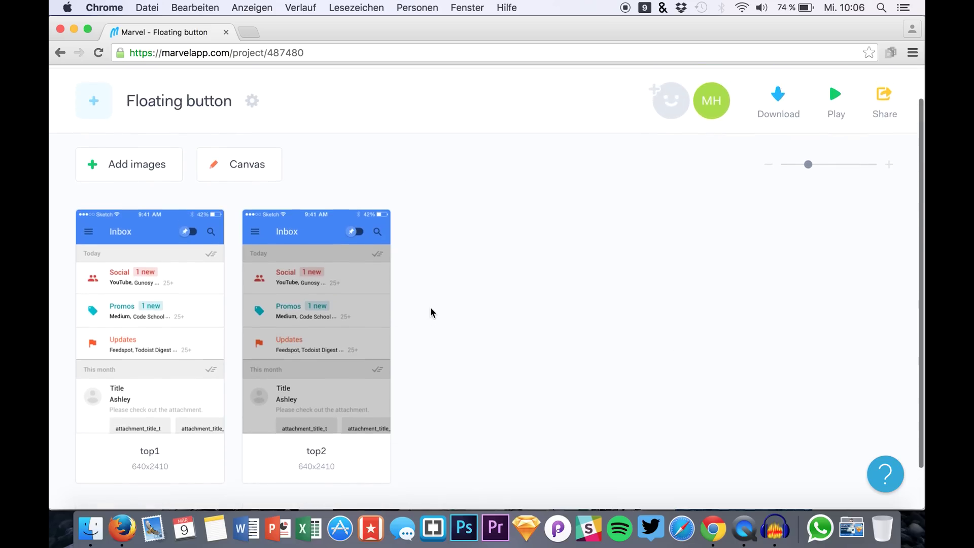
scroll(430, 313, "up", 1)
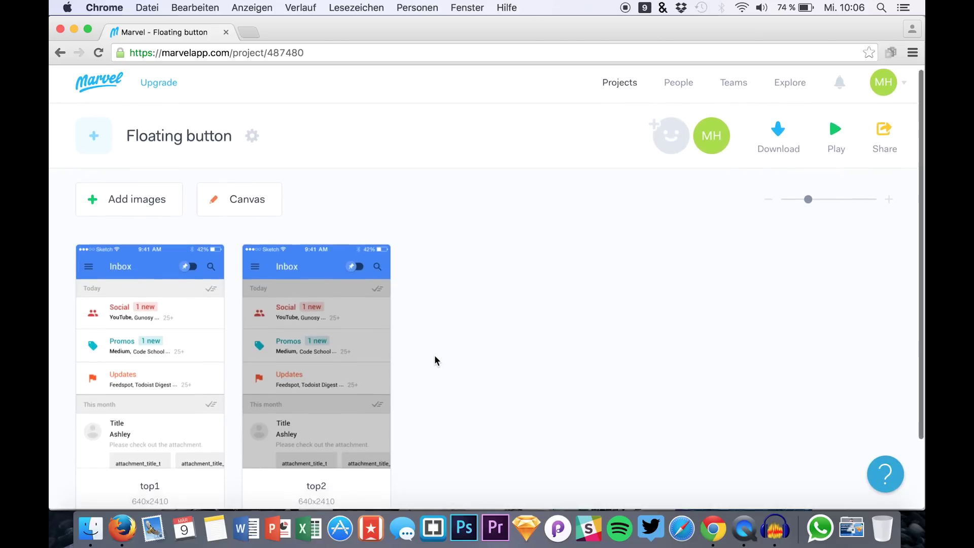
scroll(434, 355, "down", 1)
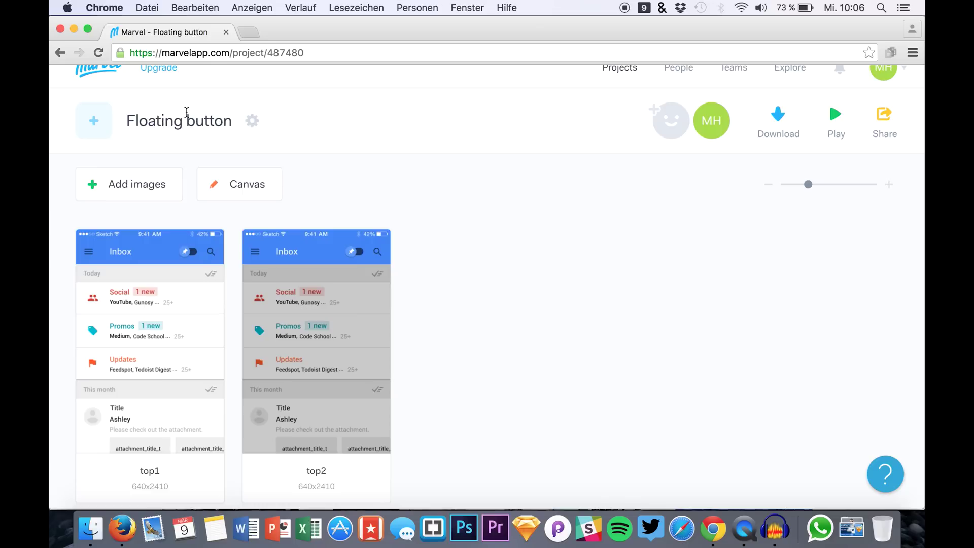
Open the top1 screen in the editor and zoom out to 40% to see more of the inbox
left_click(140, 347)
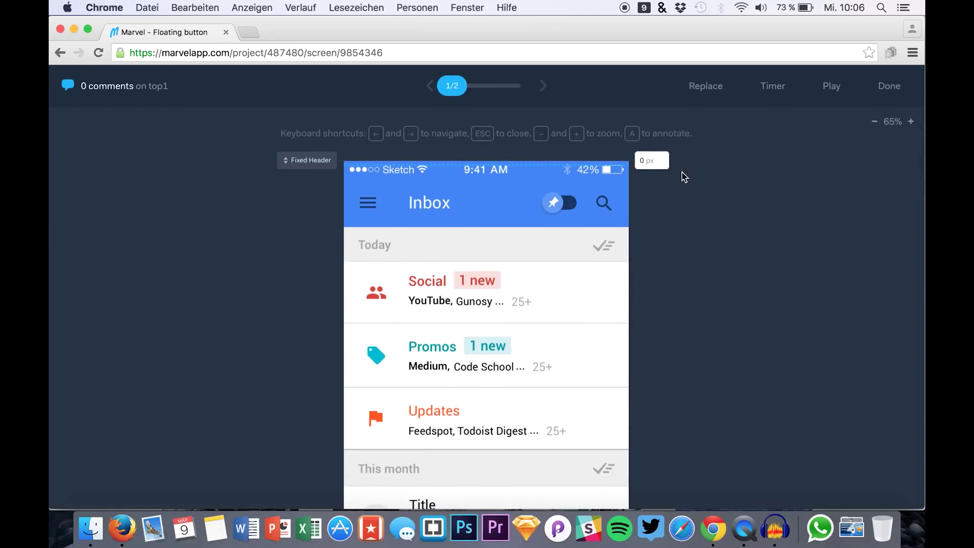
left_click(875, 122)
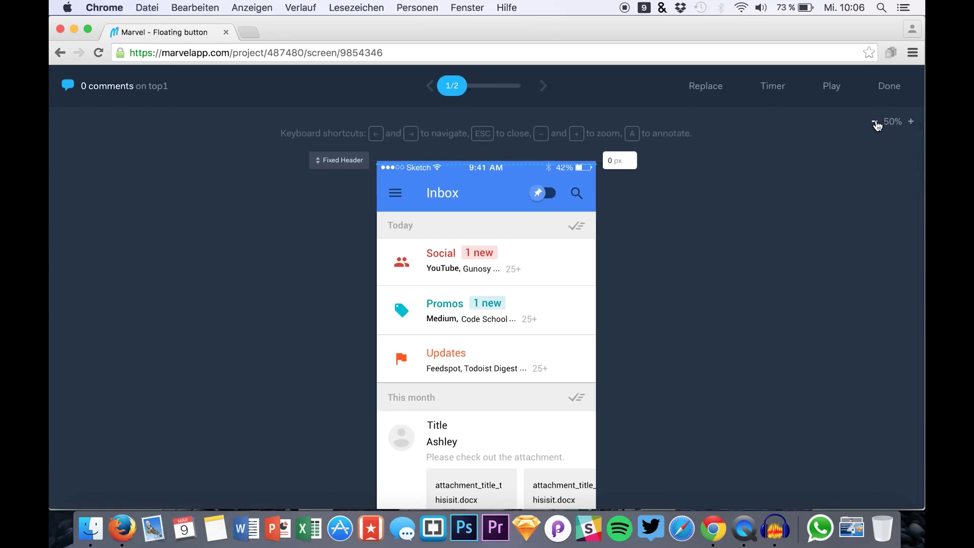
left_click(875, 121)
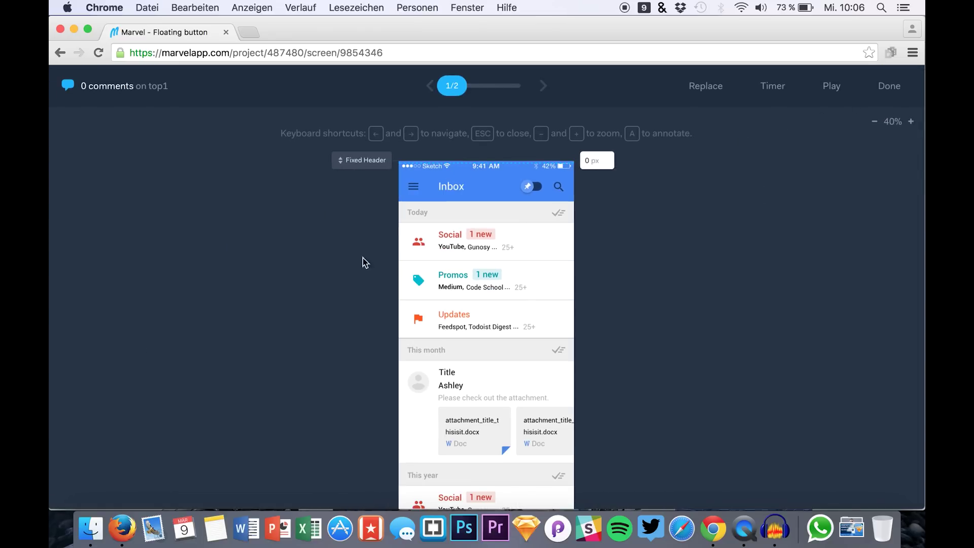
scroll(400, 264, "down", 1)
scroll(399, 264, "up", 1)
Add a hotspot on the Today check icon that scrolls to an anchor at the This century section
left_click_drag(547, 207, 573, 224)
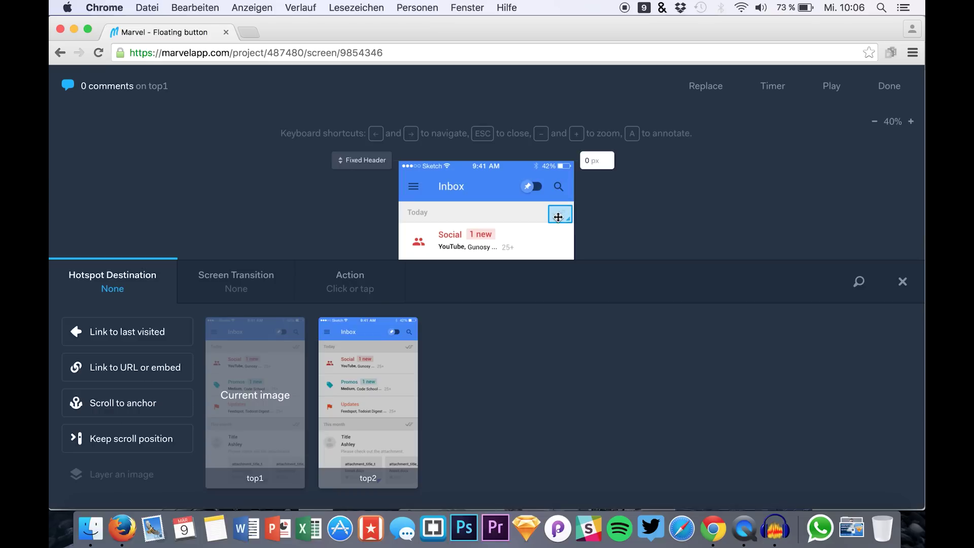
left_click(119, 404)
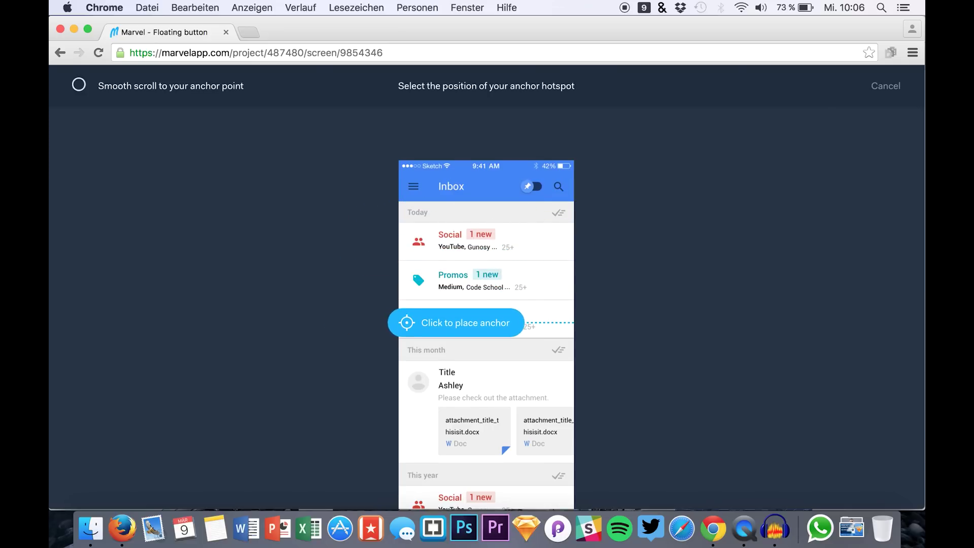
scroll(466, 323, "down", 3)
scroll(465, 323, "down", 3)
scroll(466, 324, "down", 2)
scroll(466, 325, "down", 5)
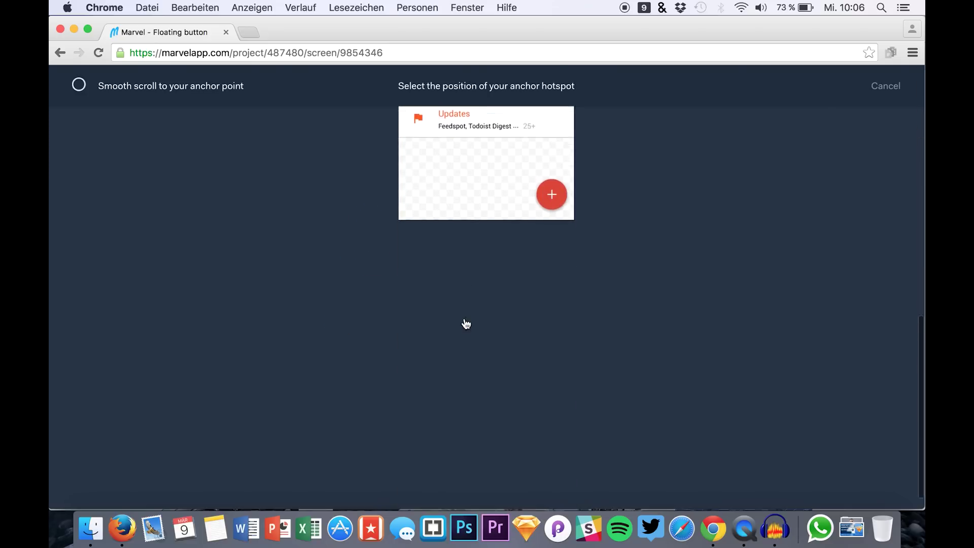
scroll(466, 324, "up", 2)
scroll(463, 313, "up", 3)
scroll(463, 304, "up", 3)
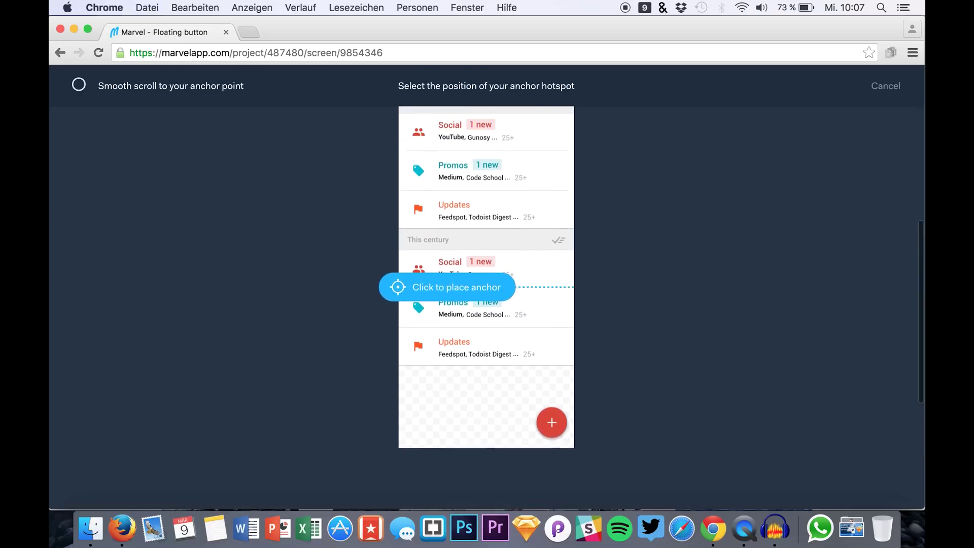
scroll(392, 278, "down", 2)
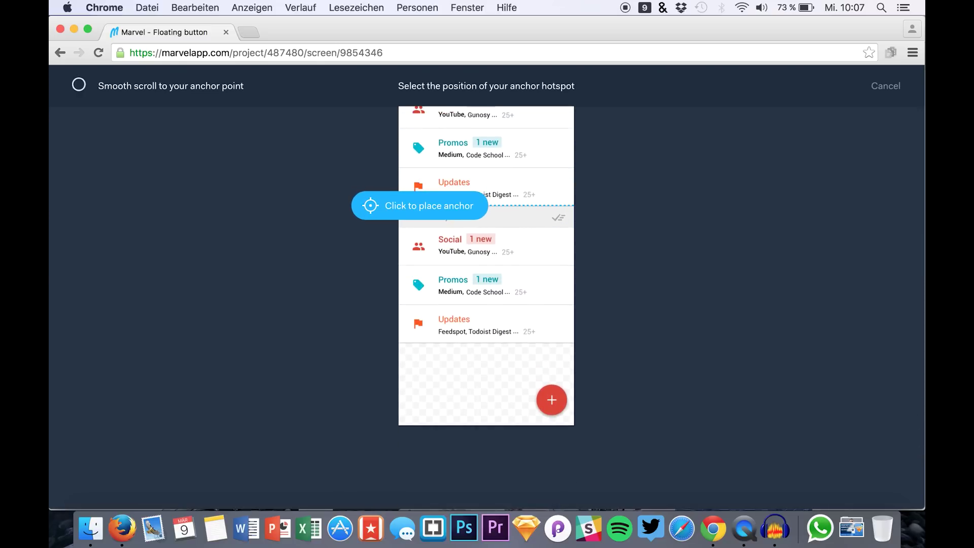
left_click(371, 203)
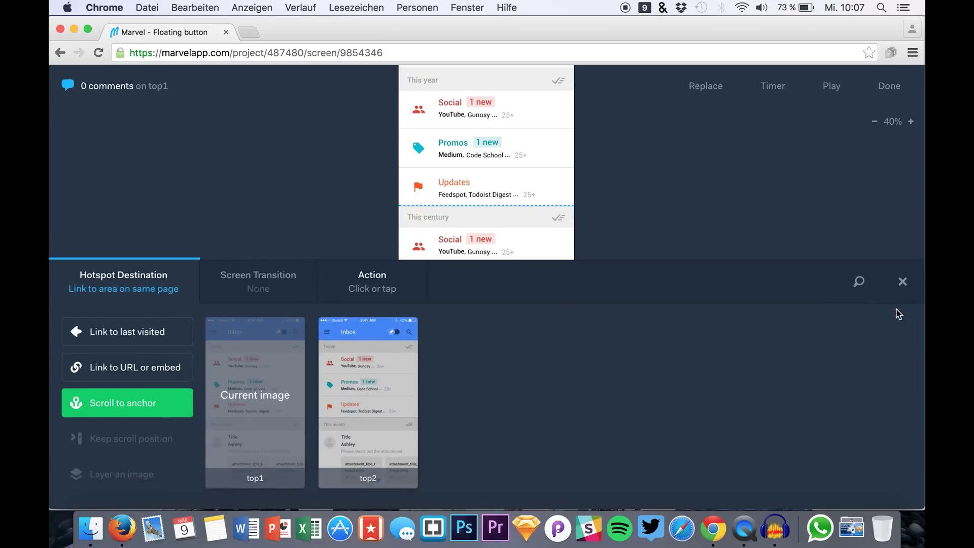
Add a hotspot on the This century check icon that scrolls to an anchor at the top of the screen
left_click(903, 281)
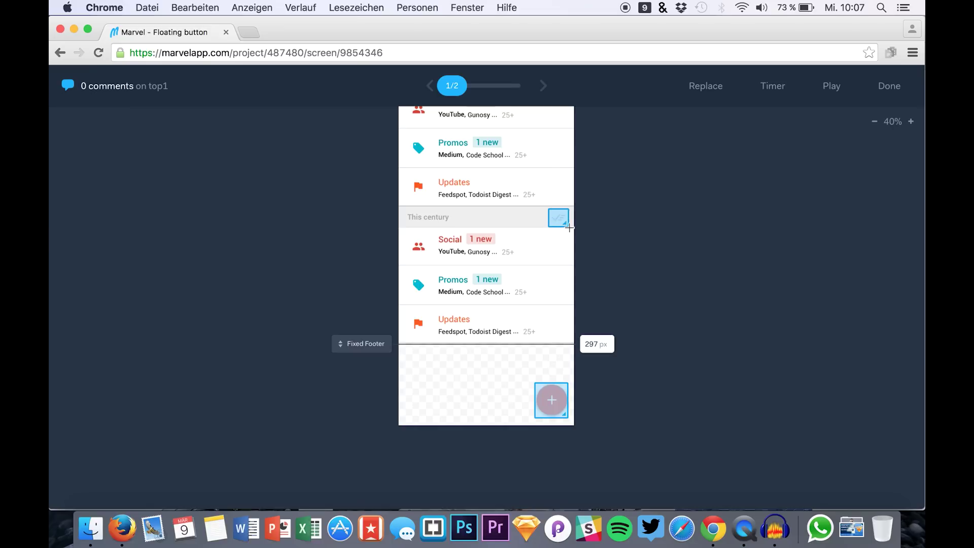
left_click_drag(547, 208, 570, 227)
left_click(151, 405)
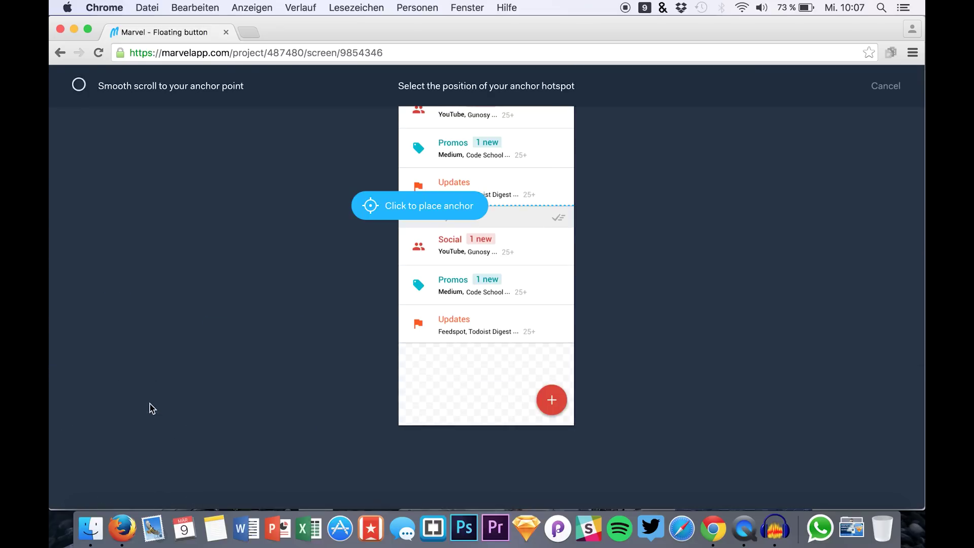
scroll(392, 265, "up", 5)
scroll(393, 265, "up", 2)
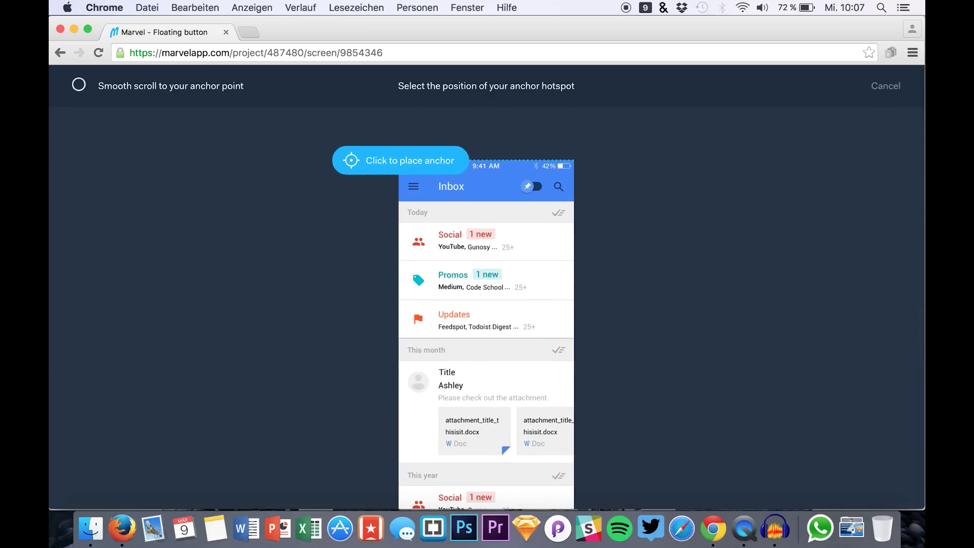
left_click(351, 161)
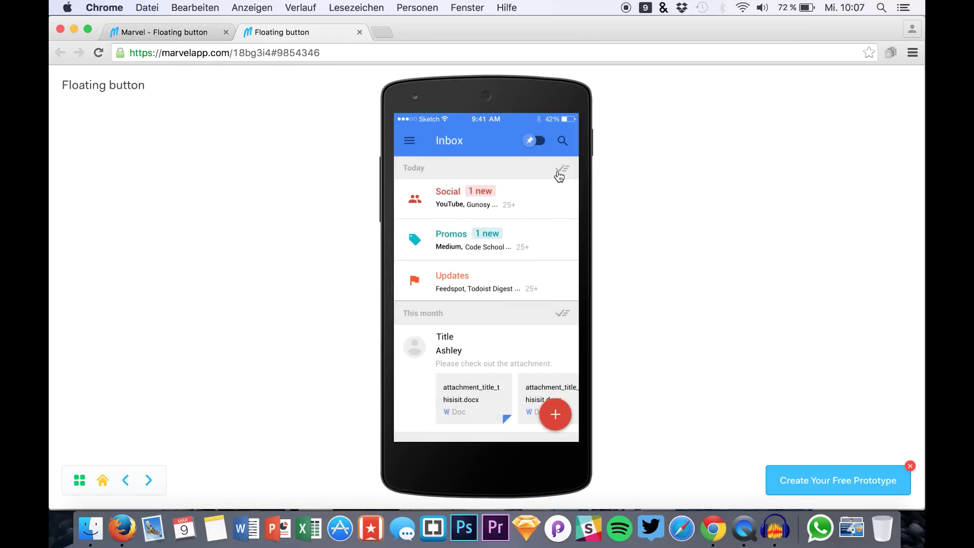
scroll(563, 174, "down", 5)
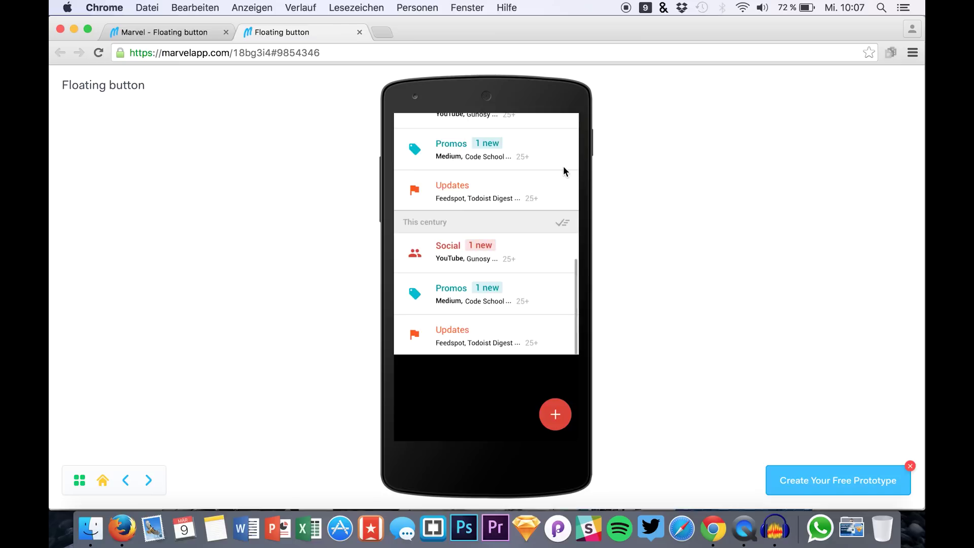
scroll(528, 200, "up", 3)
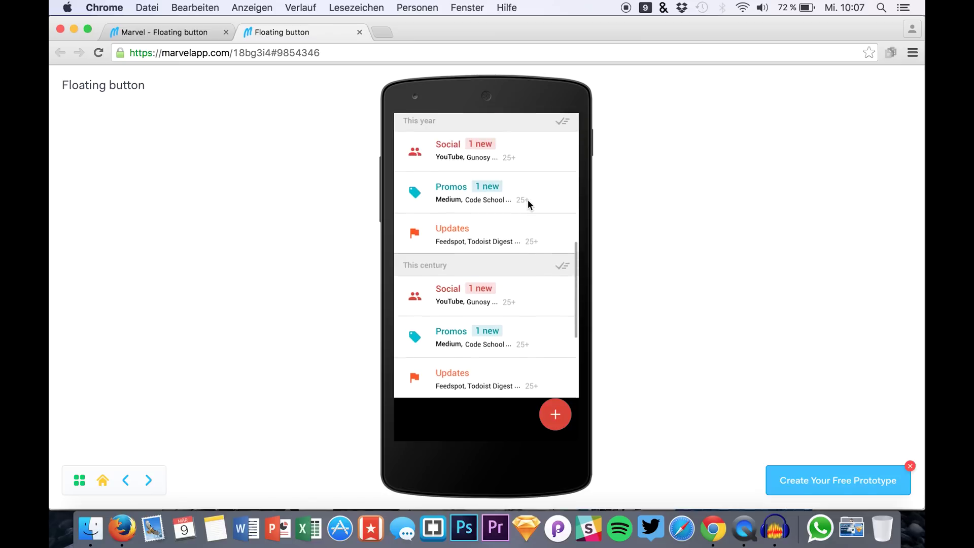
In play preview, use the This century check icon to jump back to the top of the inbox
left_click(564, 260)
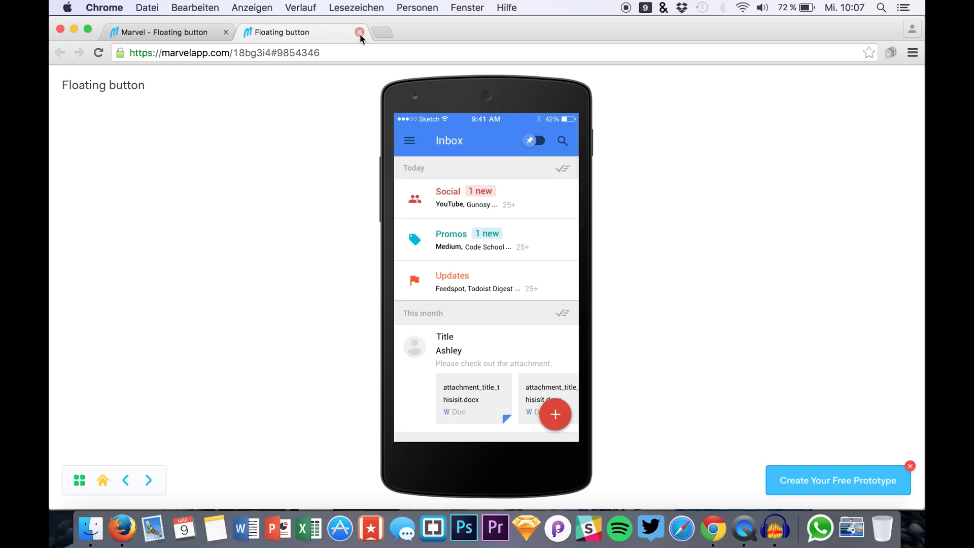
Return from the preview to the top1 screen editor via the Marvel browser tab
left_click(134, 32)
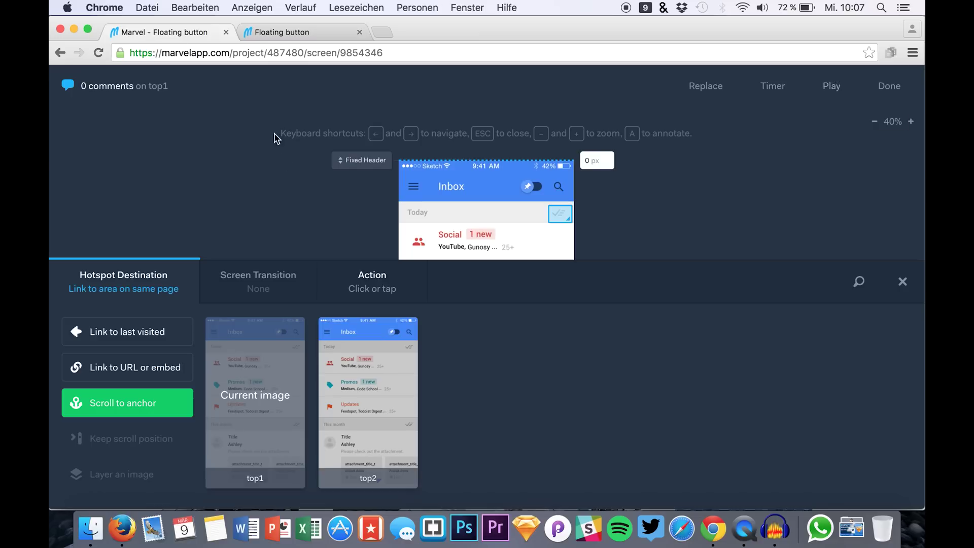